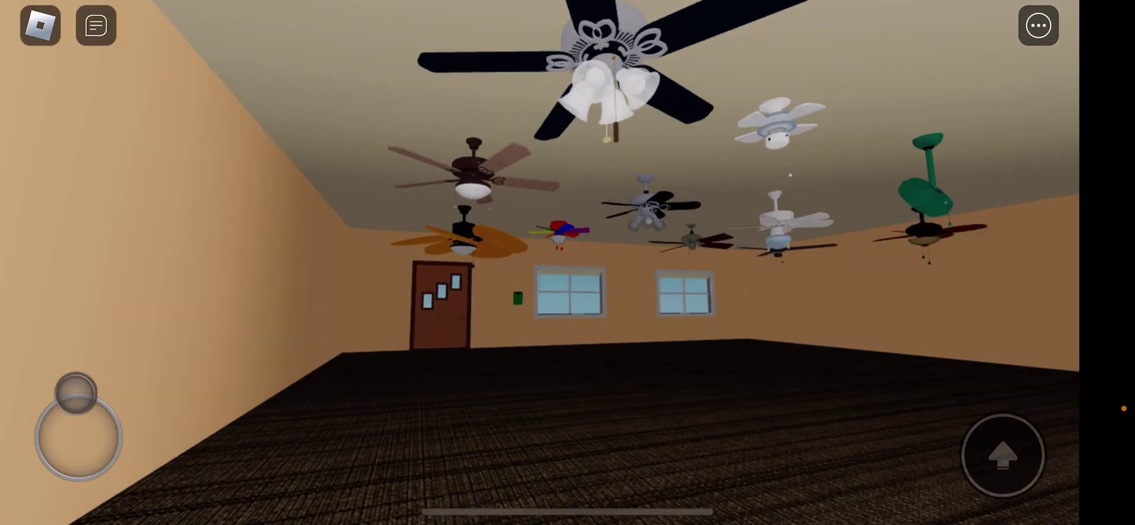
Pan the view across the fan room toward the brown door beneath the orange and rainbow fans
mouse_move(710, 221)
mouse_down()
mouse_move(577, 311)
mouse_move(755, 222)
mouse_up()
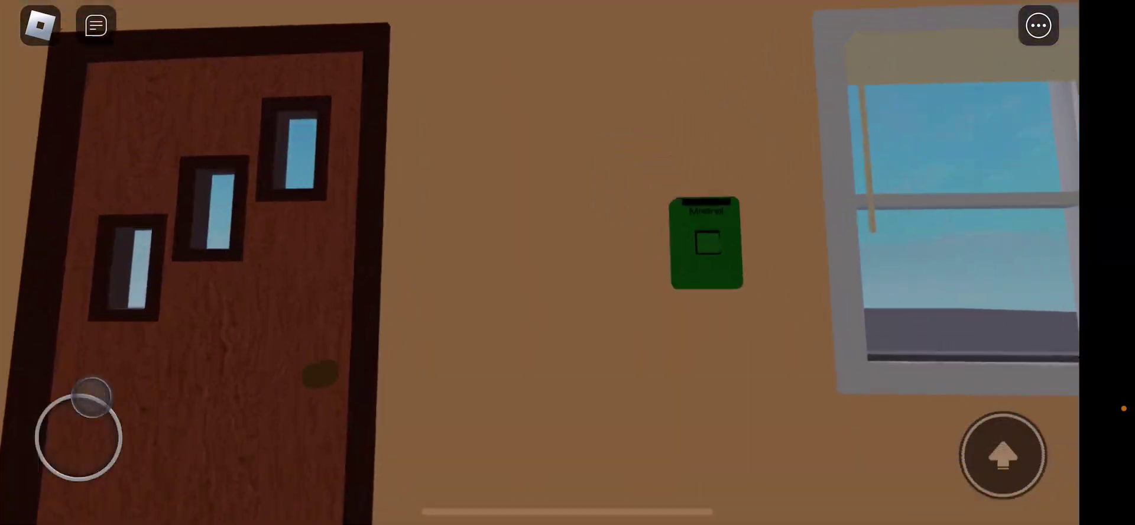
Walk along the window wall past the green Mistral panel to the wall thermostats
drag(93, 397, 92, 396)
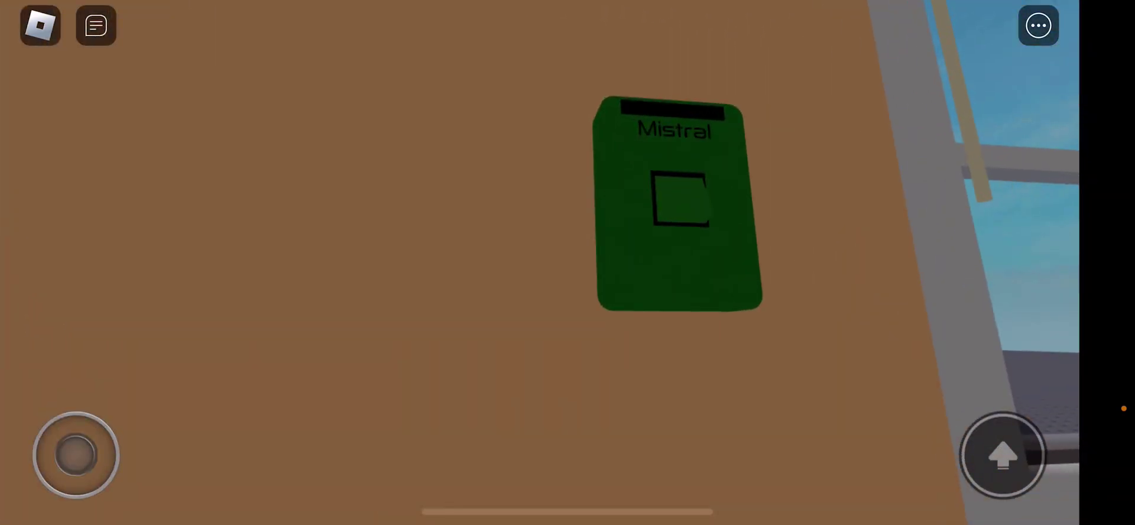
drag(621, 266, 355, 310)
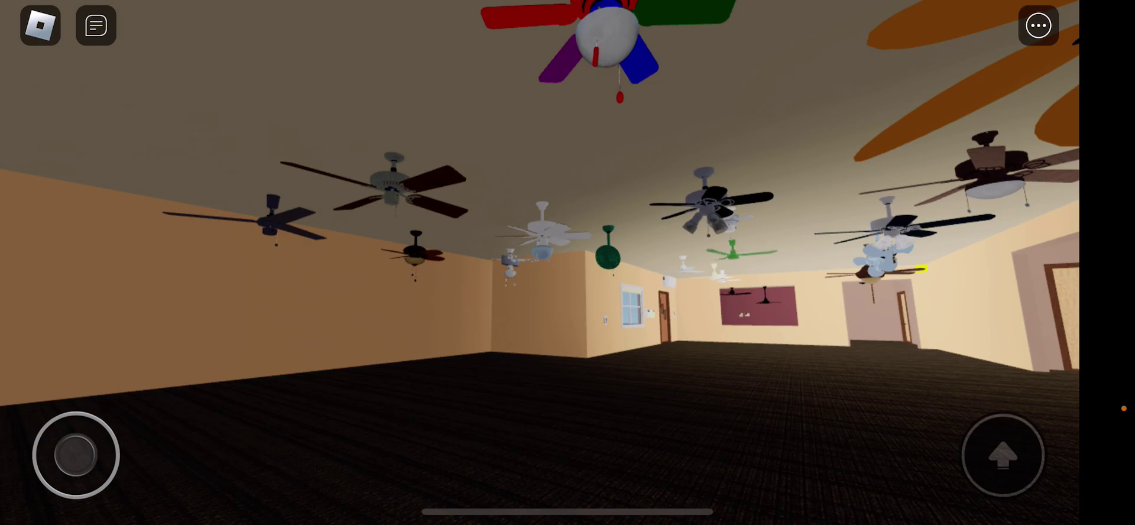
mouse_move(444, 266)
mouse_down()
mouse_move(710, 221)
mouse_move(443, 267)
mouse_up()
drag(89, 455, 95, 411)
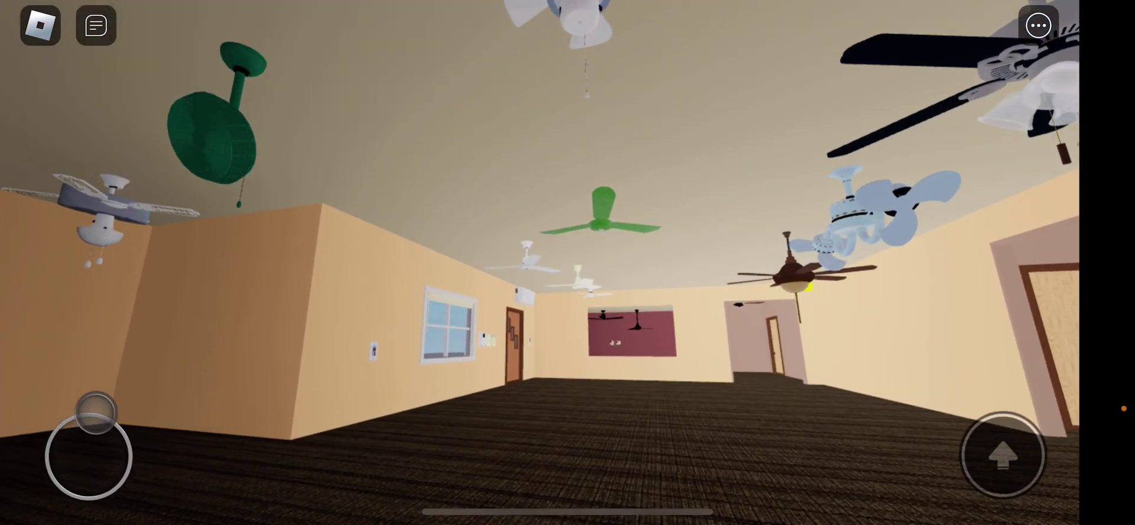
drag(709, 177, 711, 310)
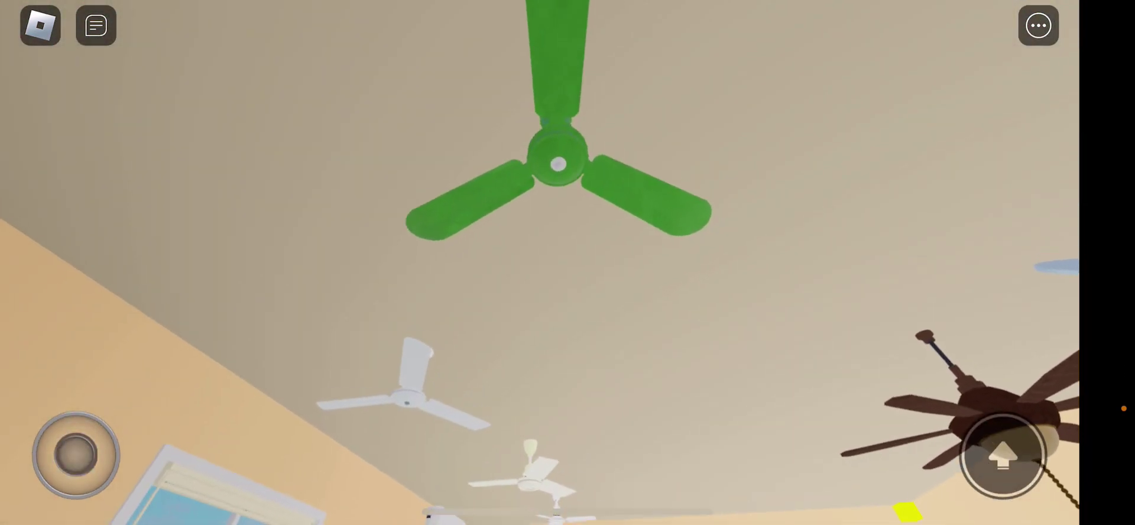
drag(621, 266, 887, 178)
mouse_move(92, 404)
mouse_down()
mouse_move(122, 414)
mouse_move(94, 401)
mouse_up()
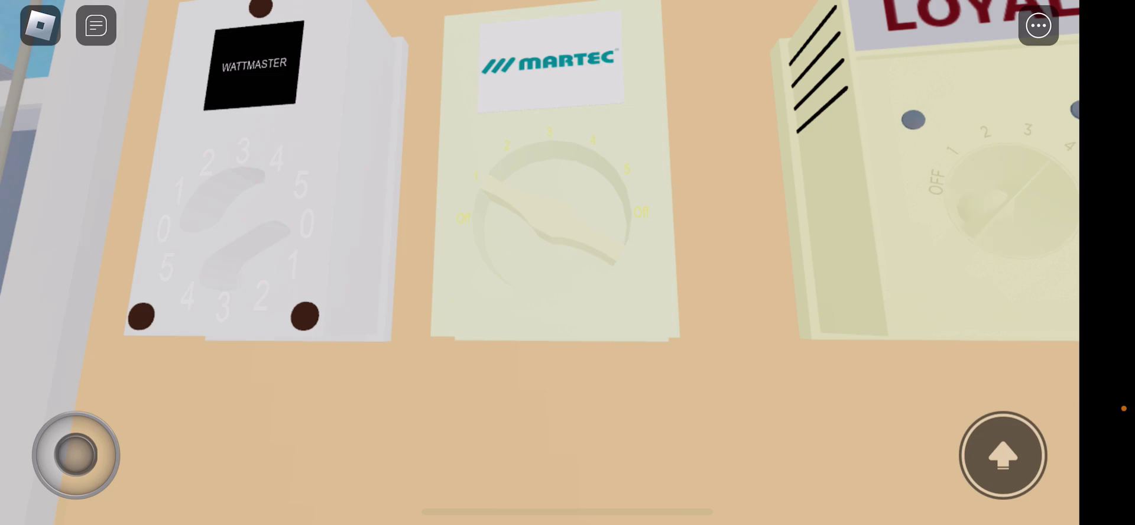
Face the Martec and Loyal panels and turn the Martec dial to start the fans
drag(621, 178, 621, 399)
drag(532, 266, 666, 267)
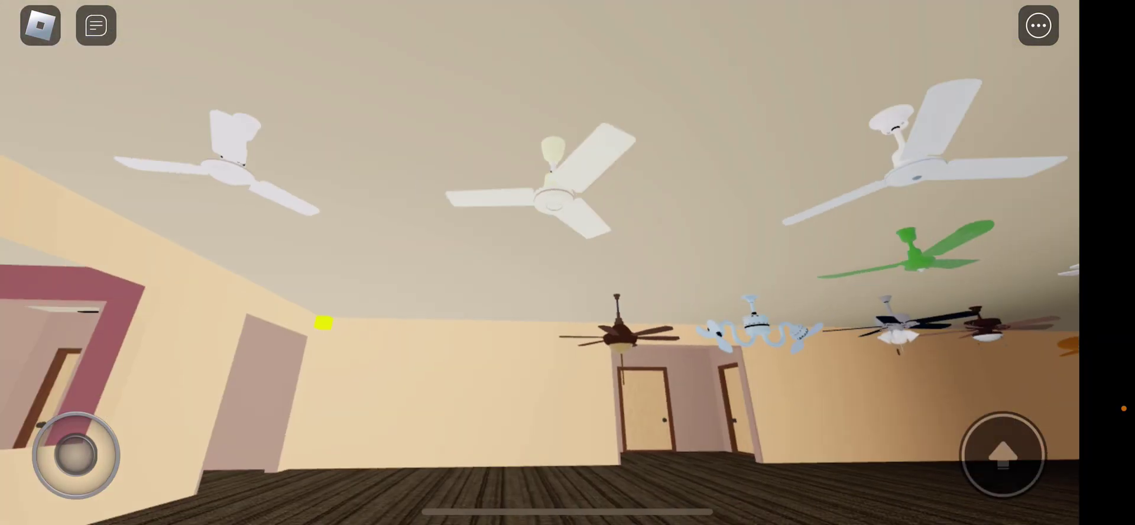
mouse_move(532, 355)
mouse_down()
mouse_move(710, 222)
mouse_move(799, 133)
mouse_up()
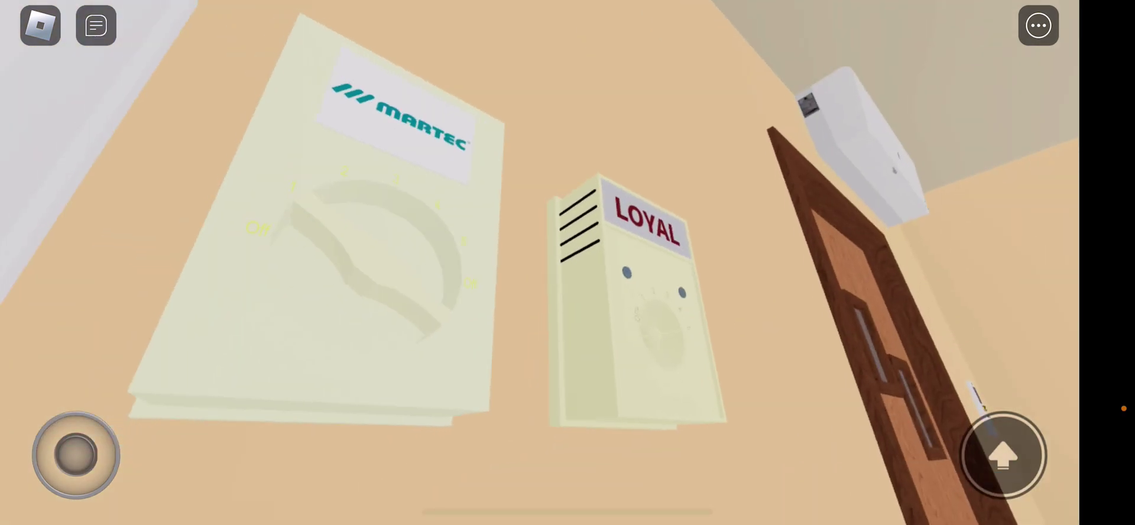
click(373, 258)
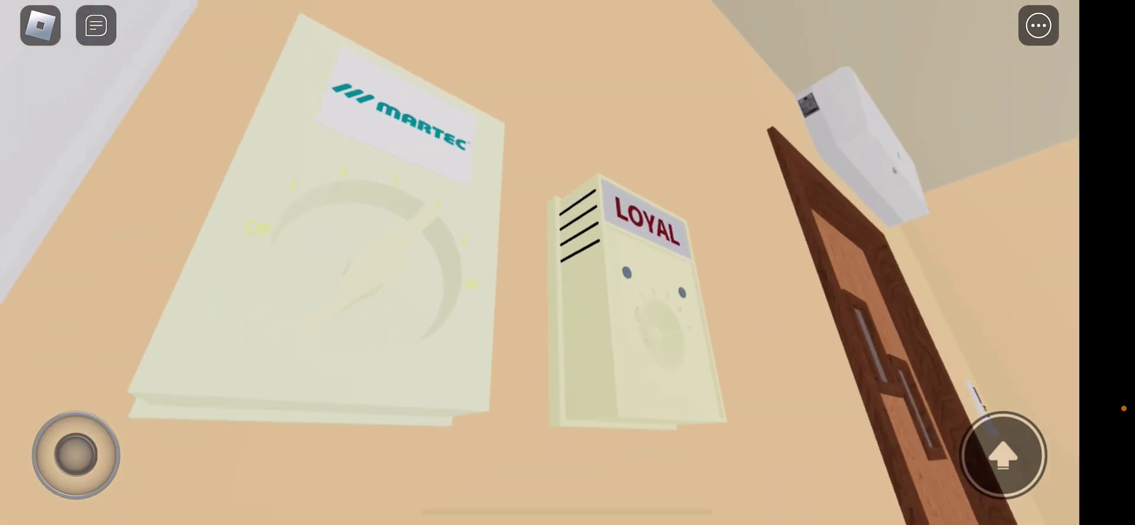
Walk forward while viewing the spinning ceiling fans, including the green one
drag(621, 178, 621, 399)
drag(710, 266, 532, 266)
drag(75, 454, 109, 420)
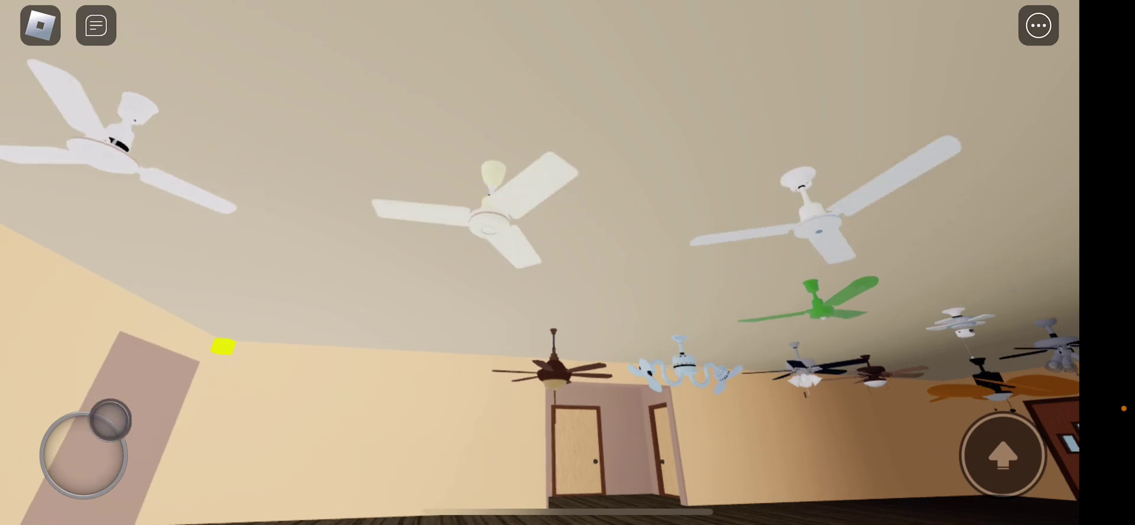
drag(710, 311, 532, 222)
drag(532, 267, 710, 267)
drag(532, 222, 710, 356)
mouse_move(621, 223)
mouse_down()
mouse_move(620, 355)
mouse_move(621, 222)
mouse_up()
Walk past the green Mistral panel and into the fan-lined hallway
drag(75, 454, 69, 412)
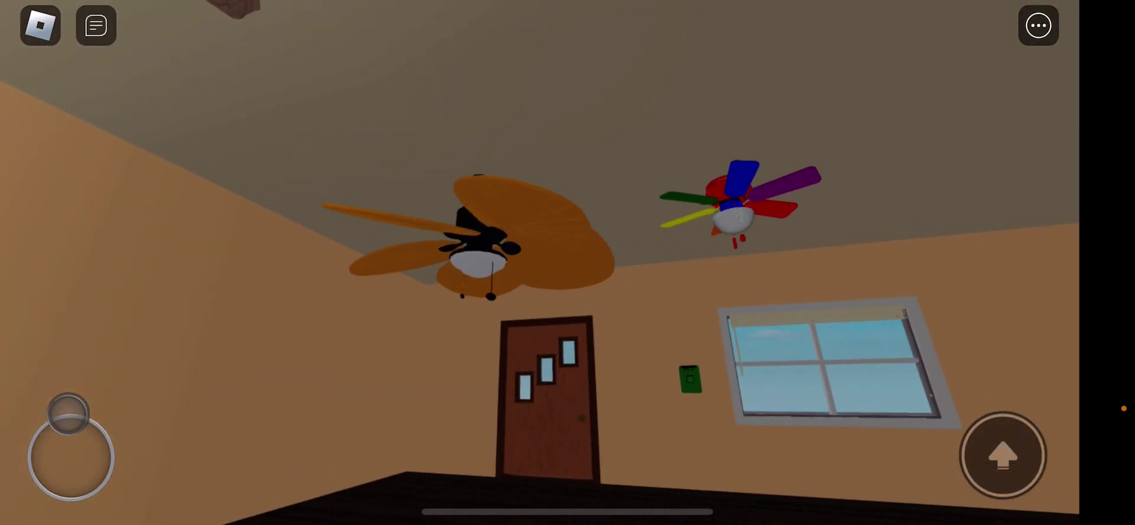
drag(709, 354, 533, 221)
drag(621, 266, 532, 248)
drag(68, 412, 60, 413)
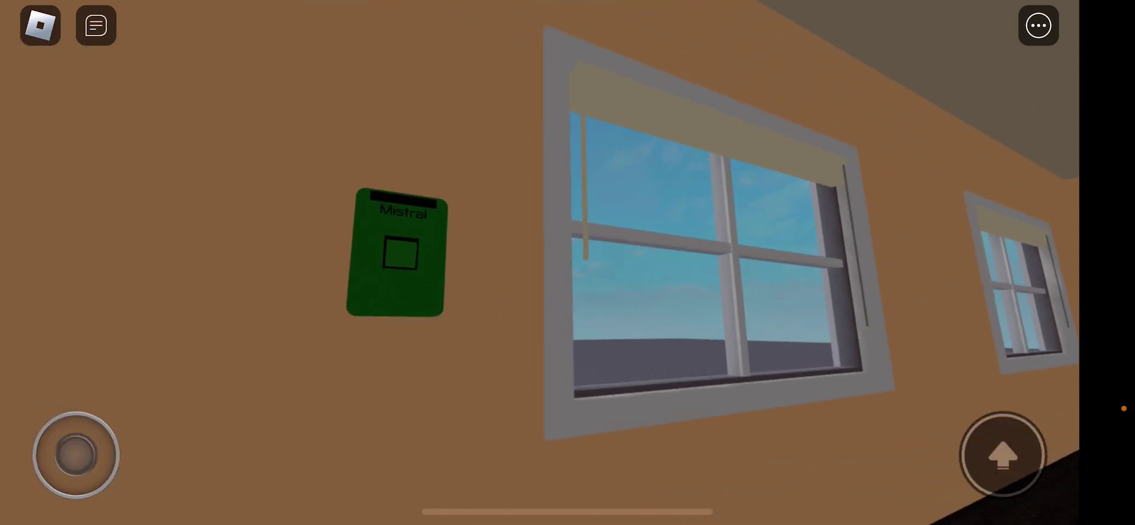
drag(710, 267, 443, 222)
drag(76, 455, 68, 426)
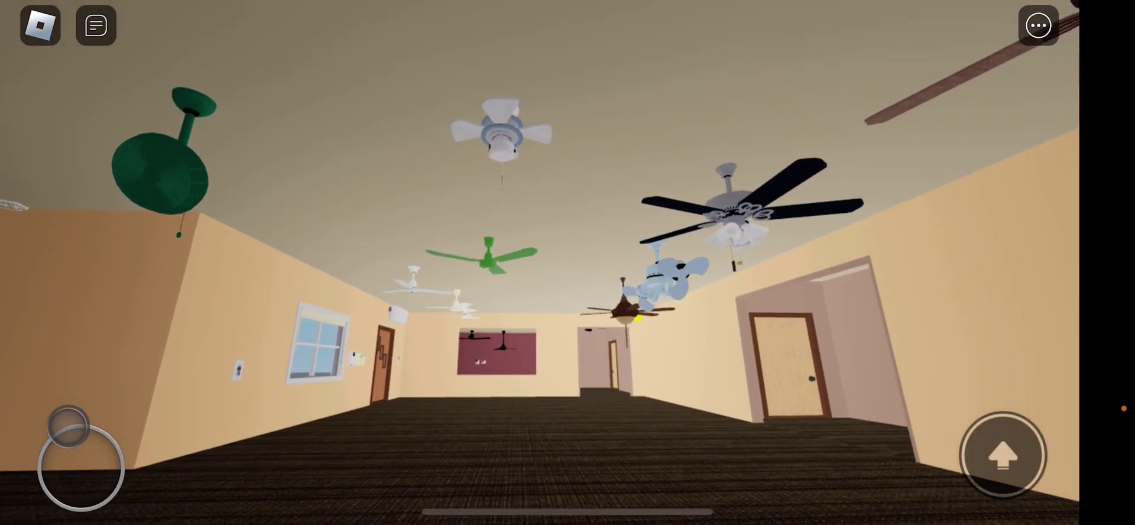
Continue down the hallway and through the end doorway into the red-walled room
mouse_move(621, 221)
mouse_down()
mouse_move(621, 355)
mouse_move(620, 293)
mouse_move(621, 311)
mouse_up()
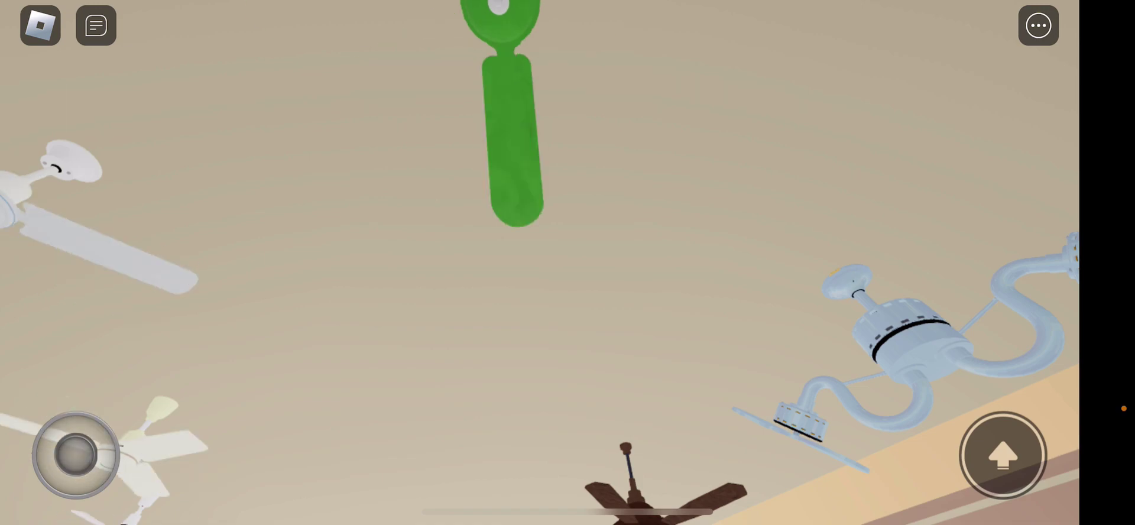
drag(622, 267, 532, 222)
drag(622, 355, 621, 177)
drag(62, 438, 62, 395)
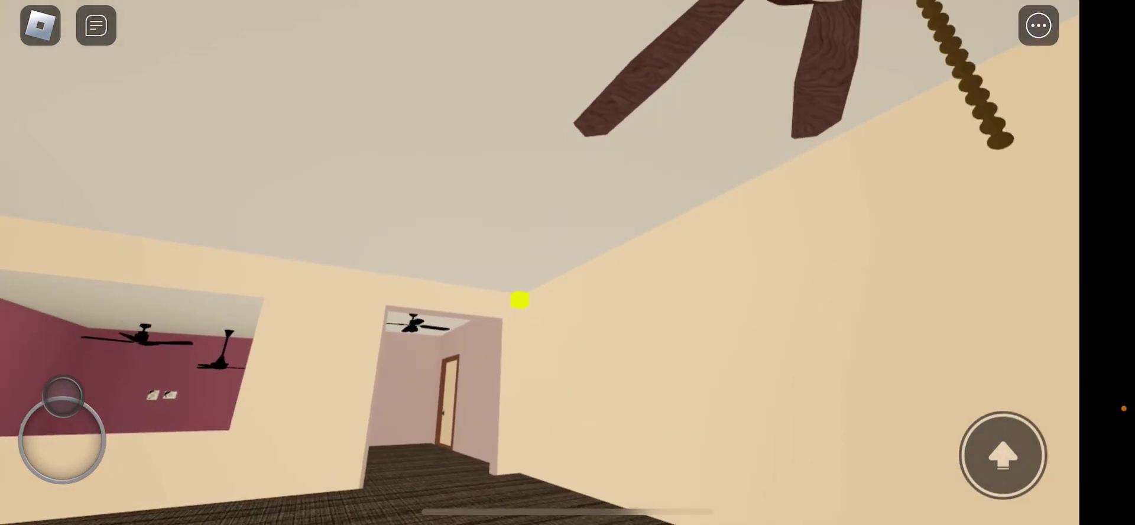
mouse_move(521, 301)
mouse_down()
mouse_move(684, 242)
mouse_move(854, 106)
mouse_up()
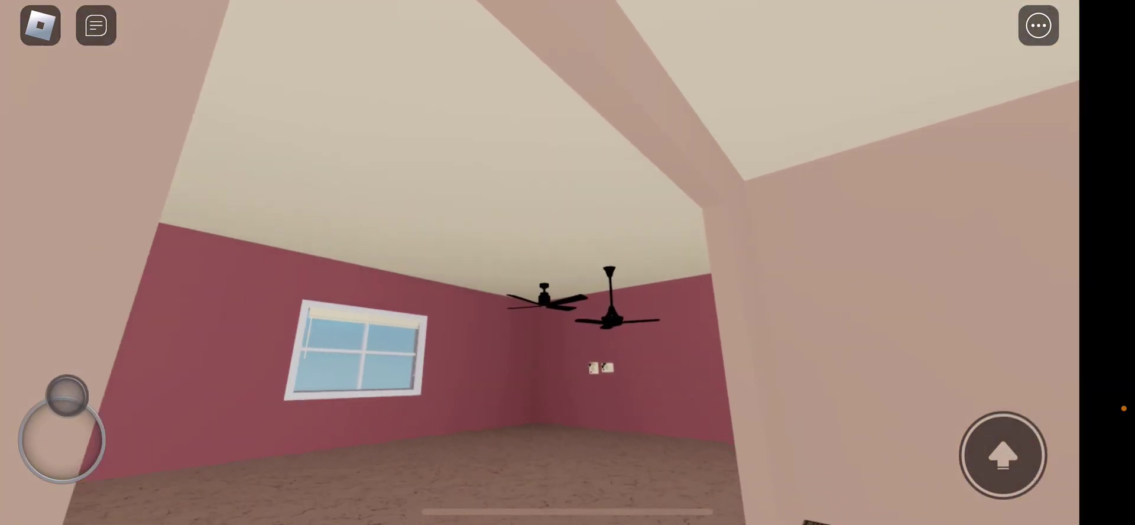
Cross to the wall switches and check that the ceiling fans are spinning
drag(66, 395, 69, 397)
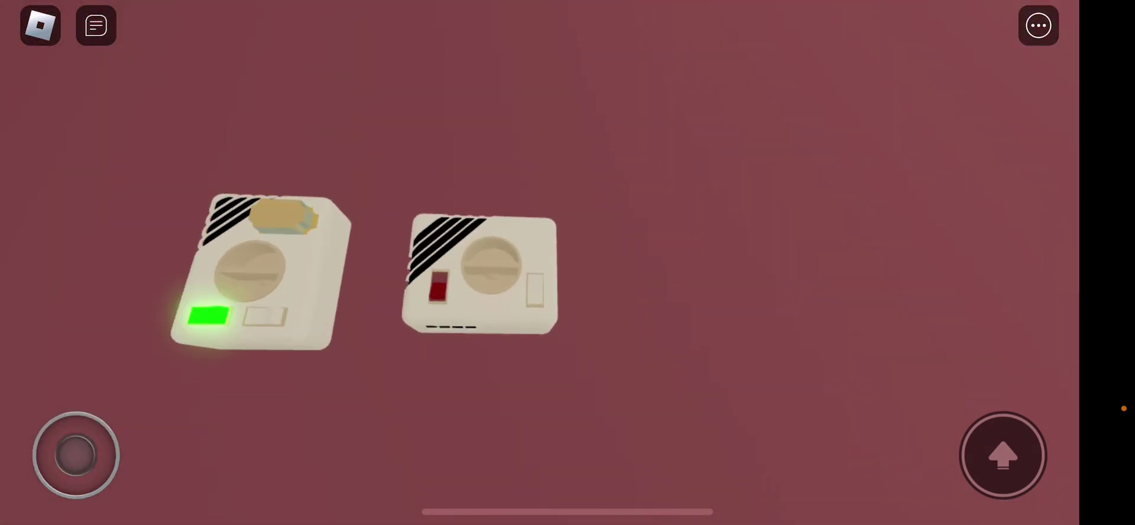
mouse_move(621, 178)
mouse_down()
mouse_move(621, 400)
mouse_move(622, 178)
mouse_up()
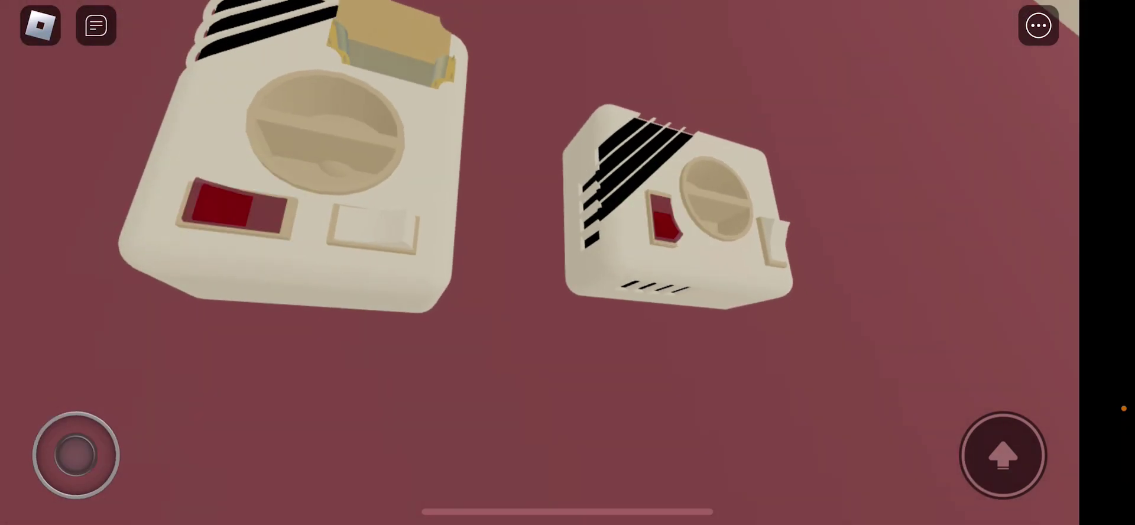
drag(621, 177, 622, 426)
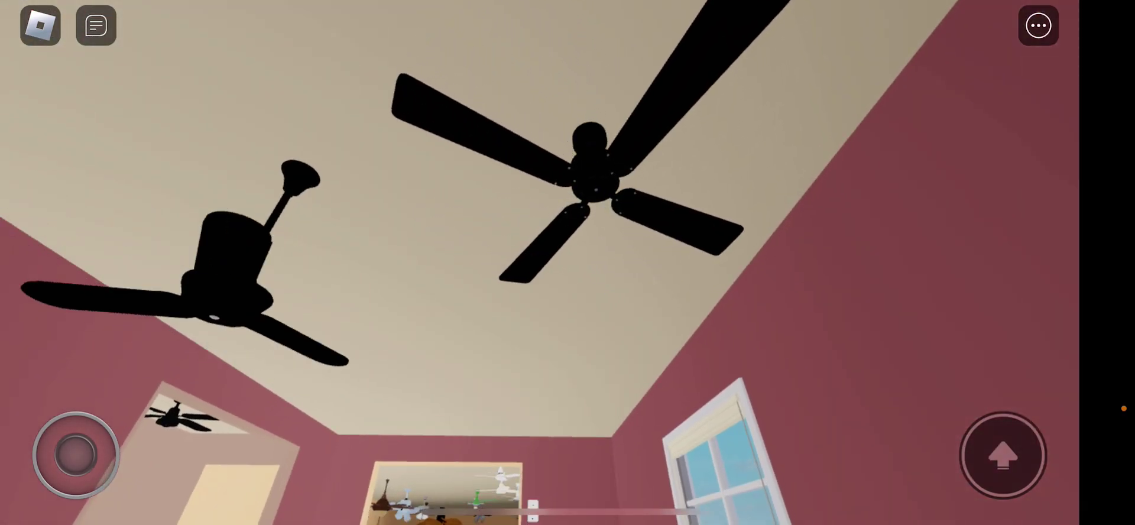
drag(444, 266, 798, 222)
drag(443, 266, 665, 293)
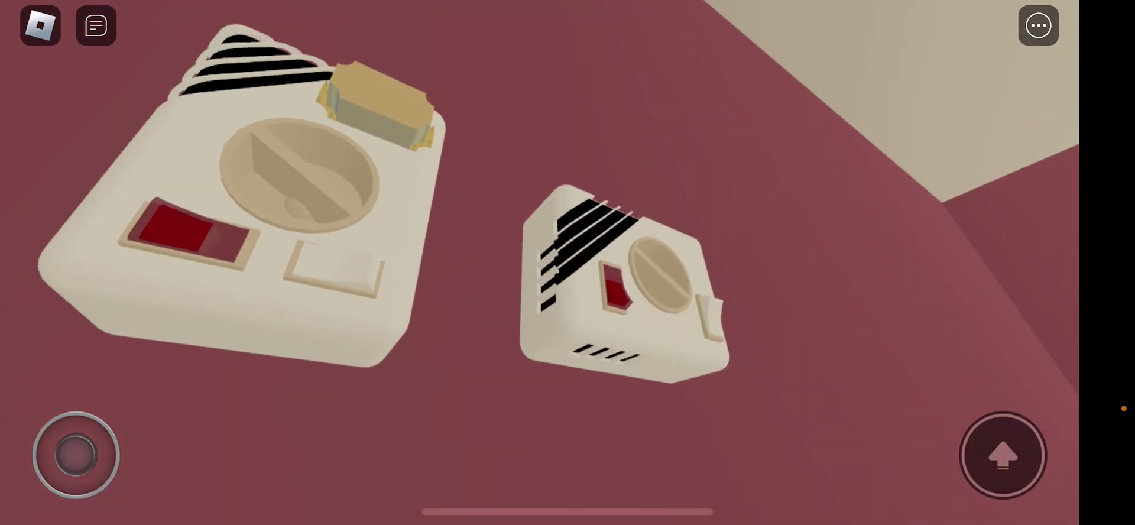
mouse_move(799, 266)
mouse_down()
mouse_move(577, 249)
mouse_move(444, 267)
mouse_up()
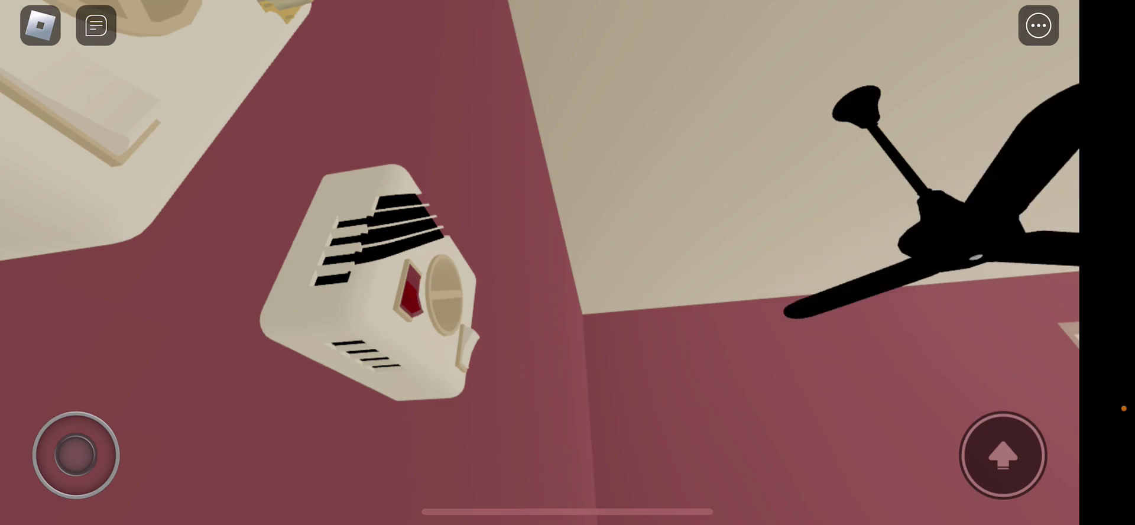
drag(622, 222, 621, 373)
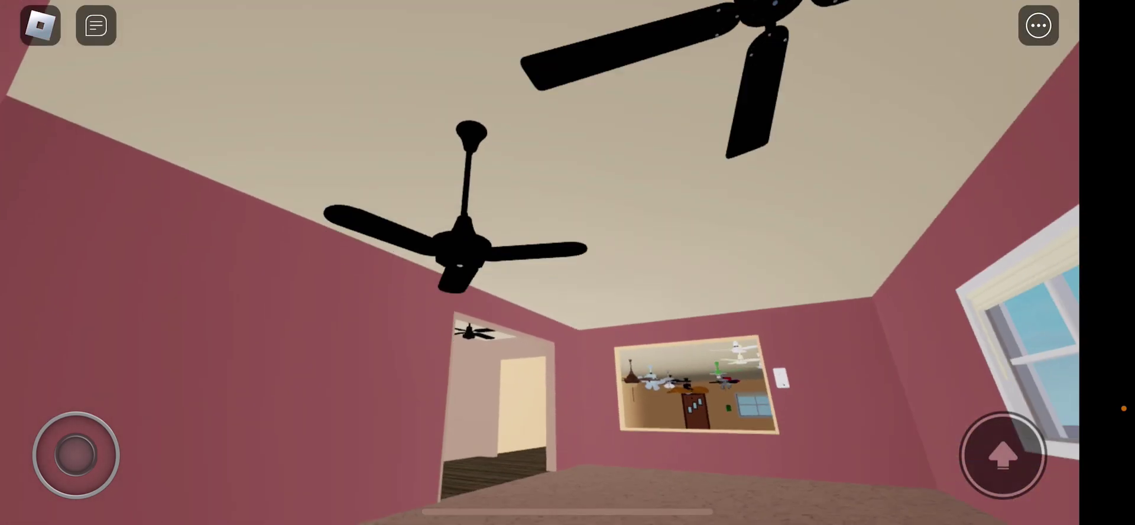
Get a close view of the two wall heaters and the fans above them
drag(621, 221, 487, 355)
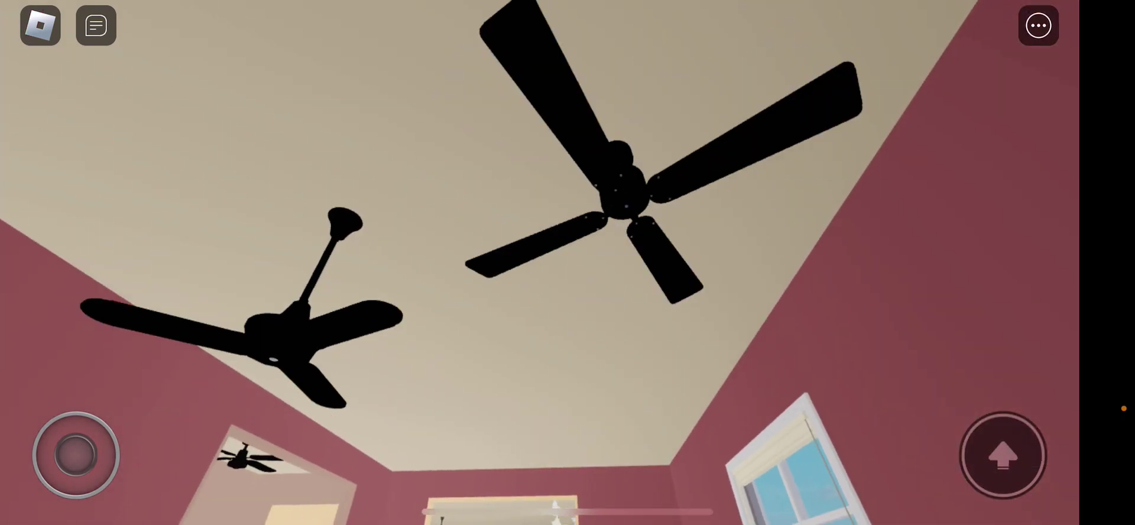
mouse_move(621, 372)
mouse_down()
mouse_move(621, 292)
mouse_move(550, 204)
mouse_up()
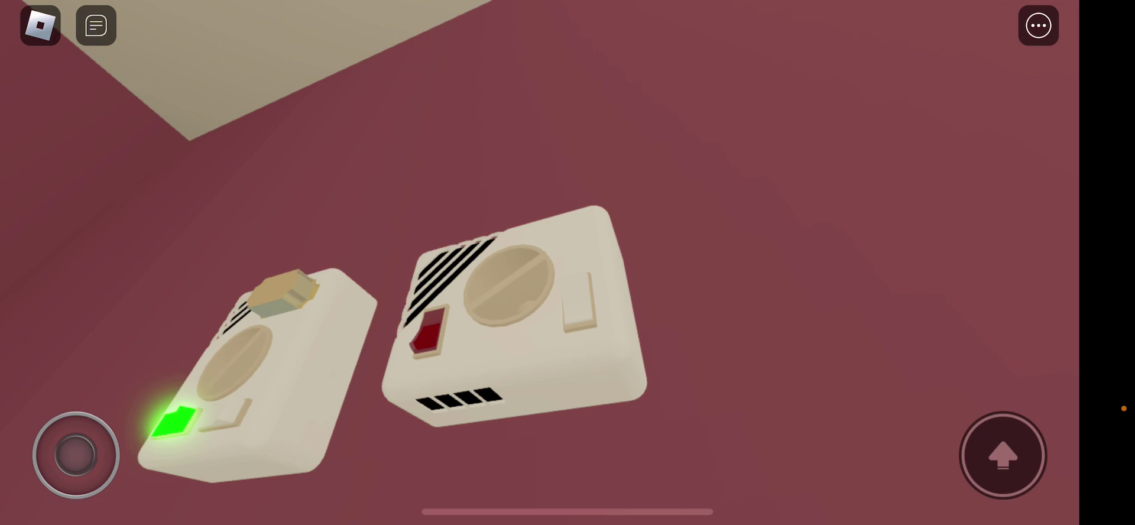
mouse_move(620, 222)
mouse_down()
mouse_move(621, 373)
mouse_move(577, 222)
mouse_move(443, 204)
mouse_up()
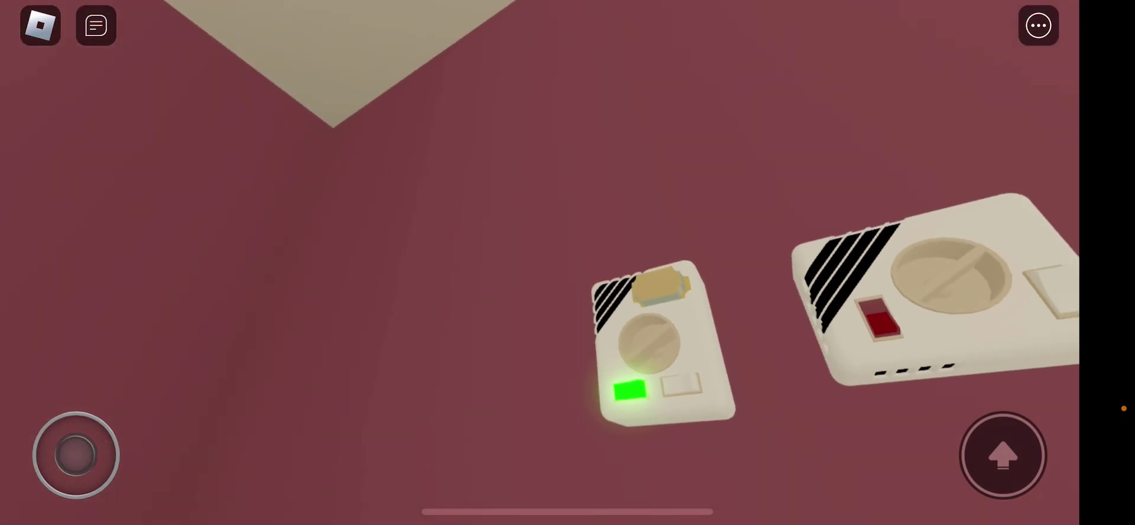
mouse_move(621, 355)
mouse_down()
mouse_move(603, 221)
mouse_move(621, 399)
mouse_move(603, 266)
mouse_move(541, 306)
mouse_up()
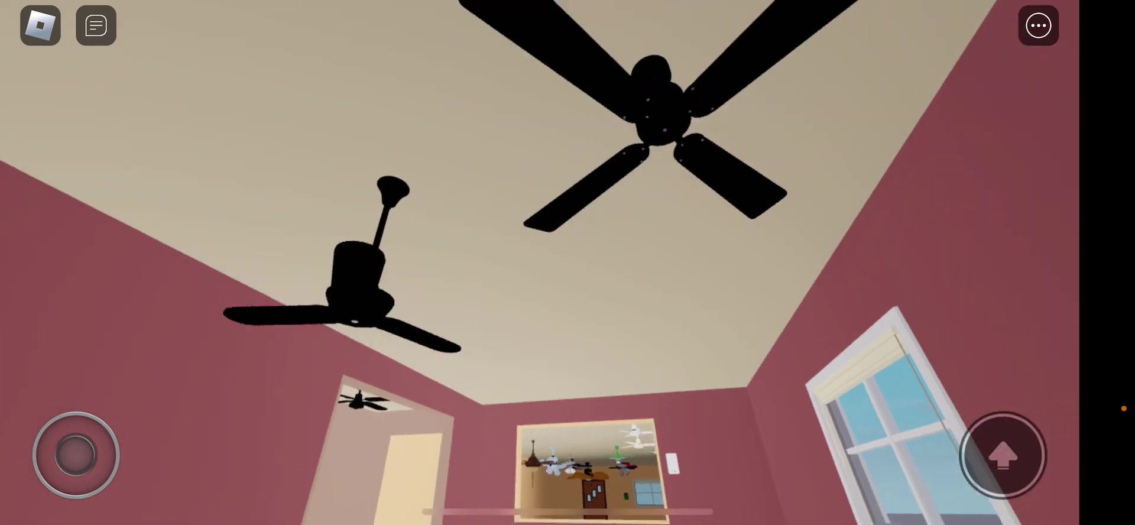
drag(621, 266, 564, 297)
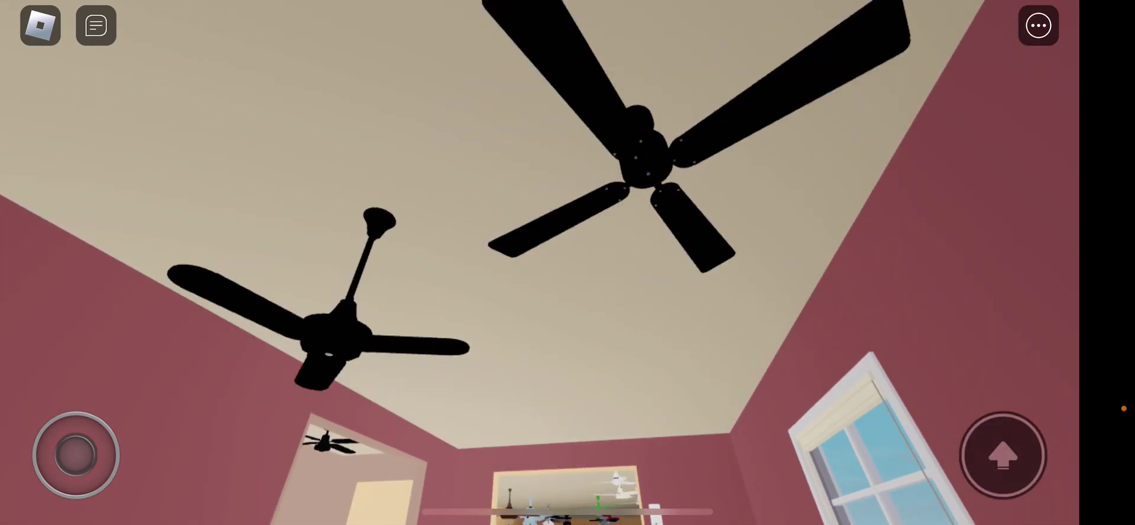
drag(620, 399, 621, 133)
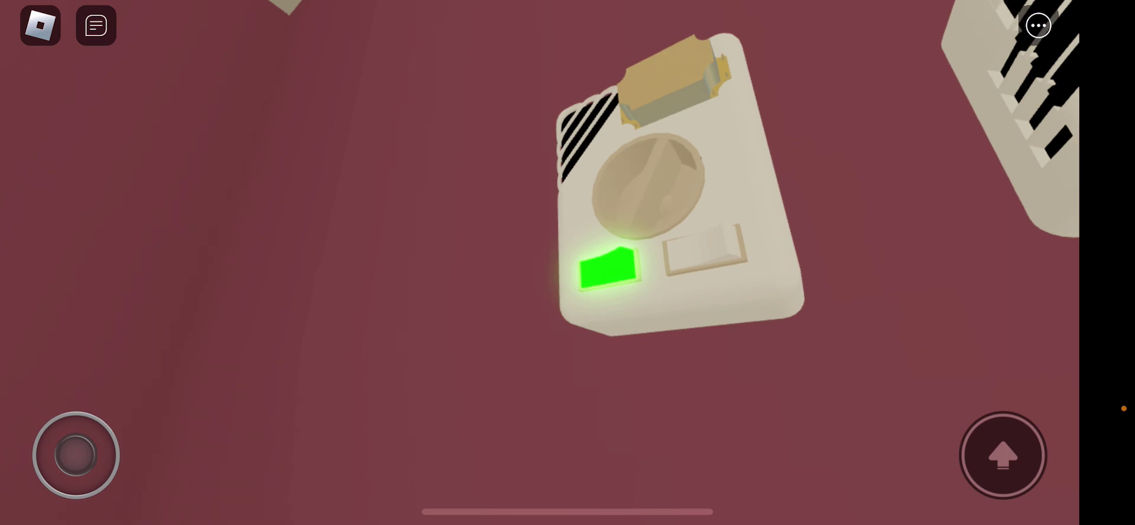
mouse_move(621, 134)
mouse_down()
mouse_move(621, 399)
mouse_move(620, 133)
mouse_up()
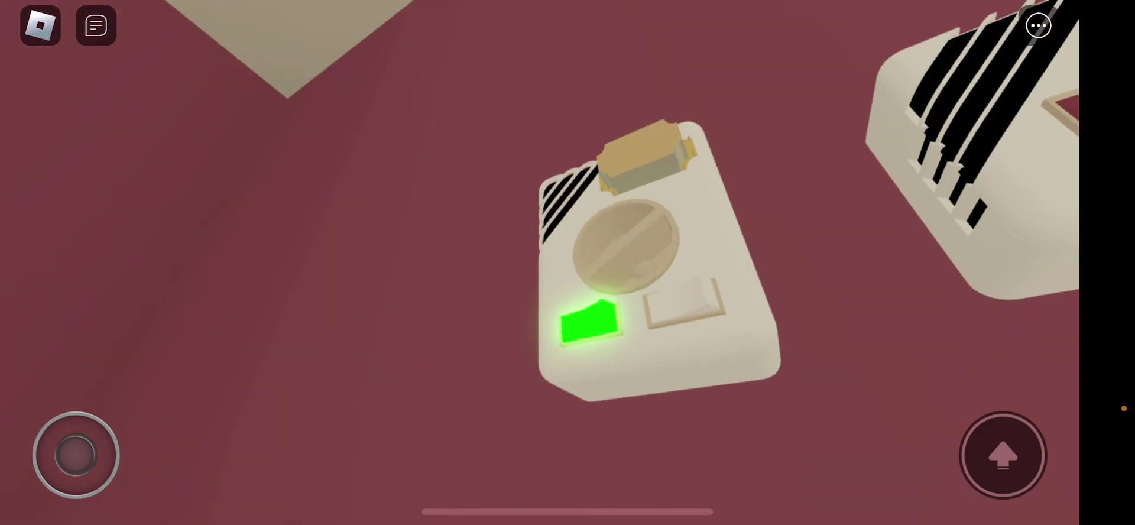
mouse_move(710, 266)
mouse_down()
mouse_move(444, 222)
mouse_move(355, 356)
mouse_up()
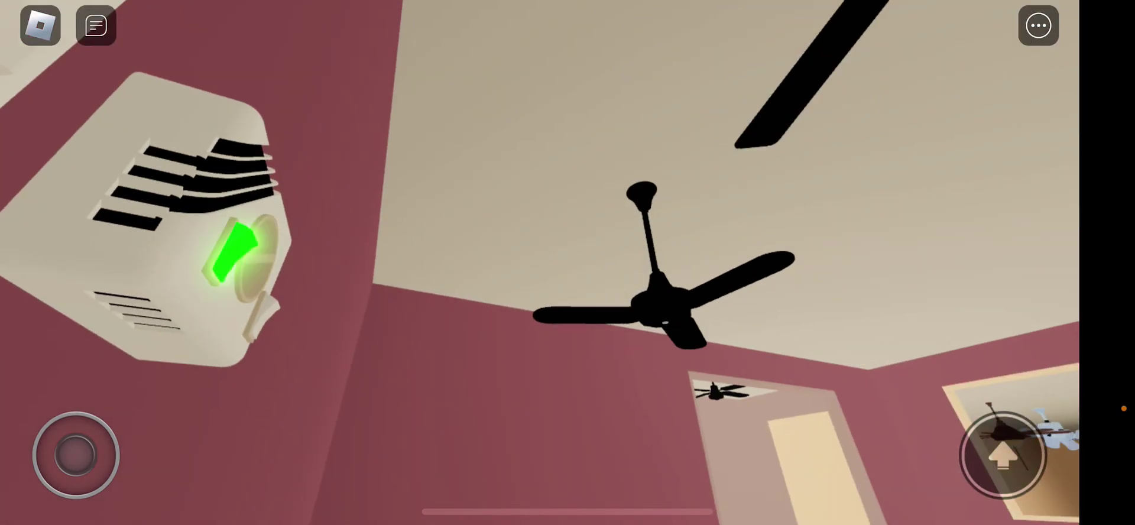
Turn the wall heater's switch green and walk forward beneath the ceiling fans
drag(710, 266, 497, 400)
drag(621, 267, 709, 213)
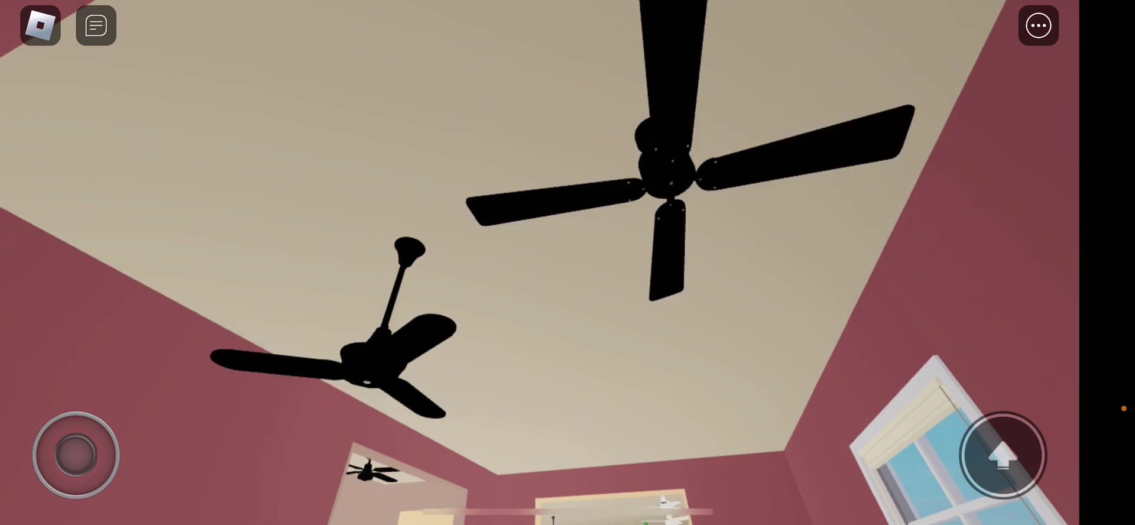
drag(71, 462, 69, 418)
drag(62, 459, 65, 414)
Approach the wall opening, glance into the green room, and face the pink room's fan
drag(620, 177, 621, 310)
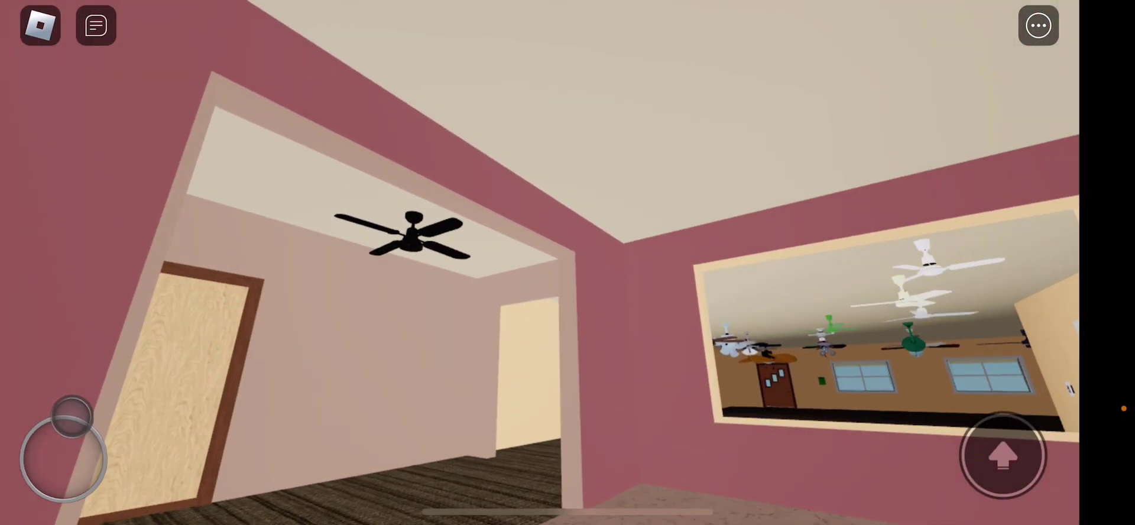
drag(710, 266, 532, 267)
drag(66, 415, 75, 454)
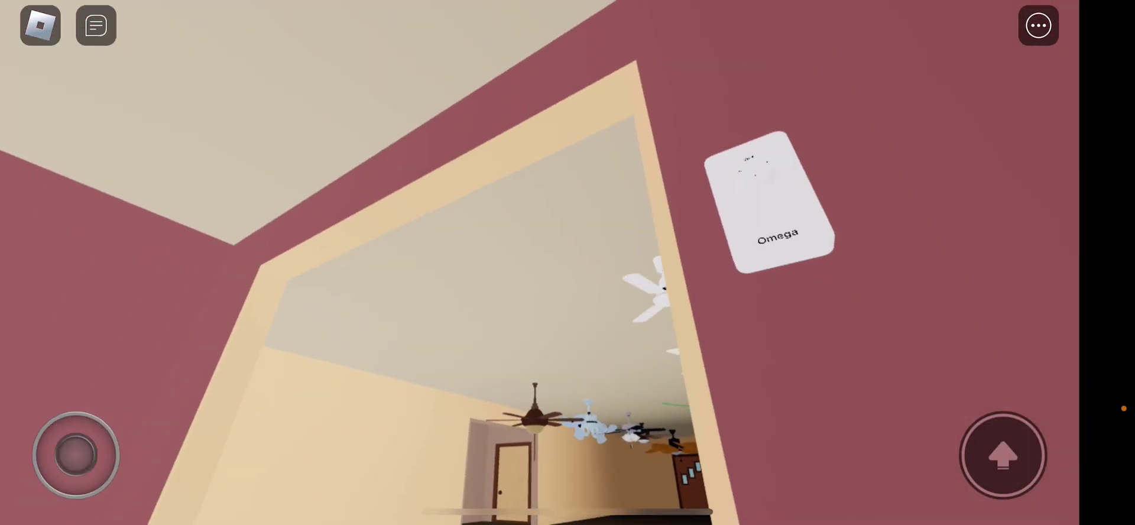
mouse_move(533, 266)
mouse_down()
mouse_move(799, 266)
mouse_move(533, 267)
mouse_up()
drag(49, 431, 77, 400)
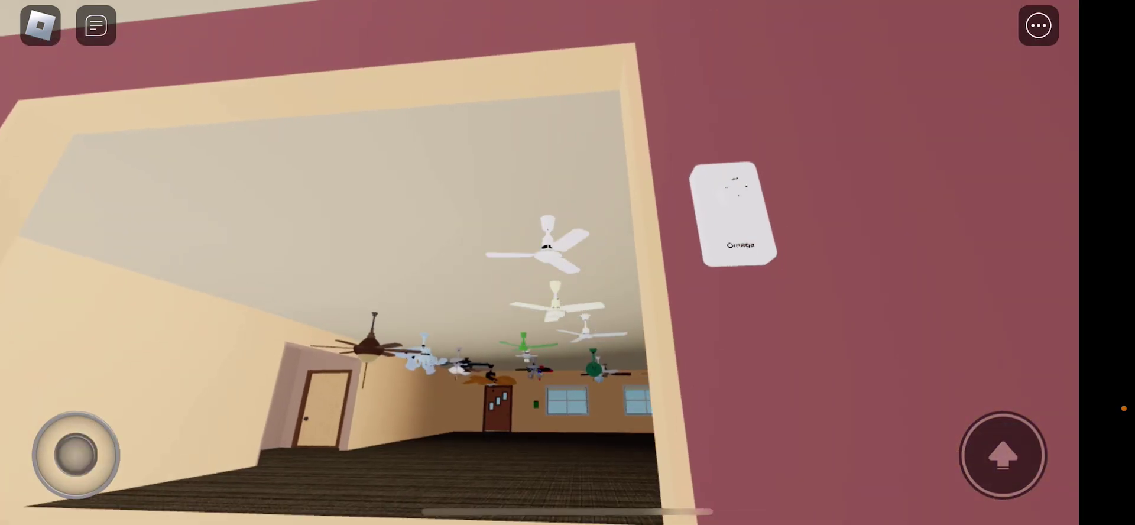
mouse_move(710, 266)
mouse_down()
mouse_move(842, 222)
mouse_move(931, 266)
mouse_up()
drag(76, 455, 101, 418)
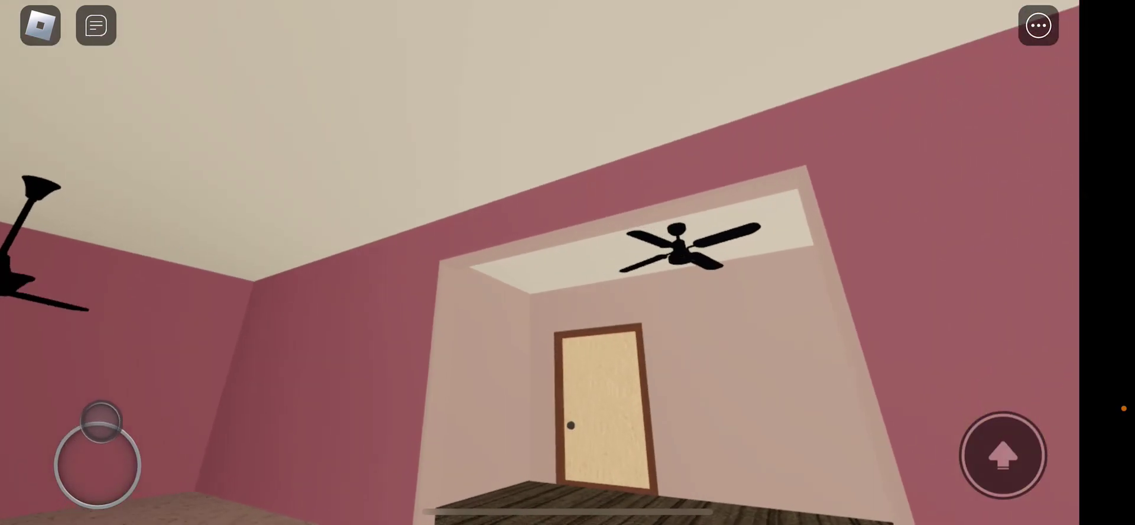
Walk into the green room and look closely at the fan remotes
drag(709, 222, 710, 354)
drag(51, 452, 51, 405)
drag(621, 355, 799, 223)
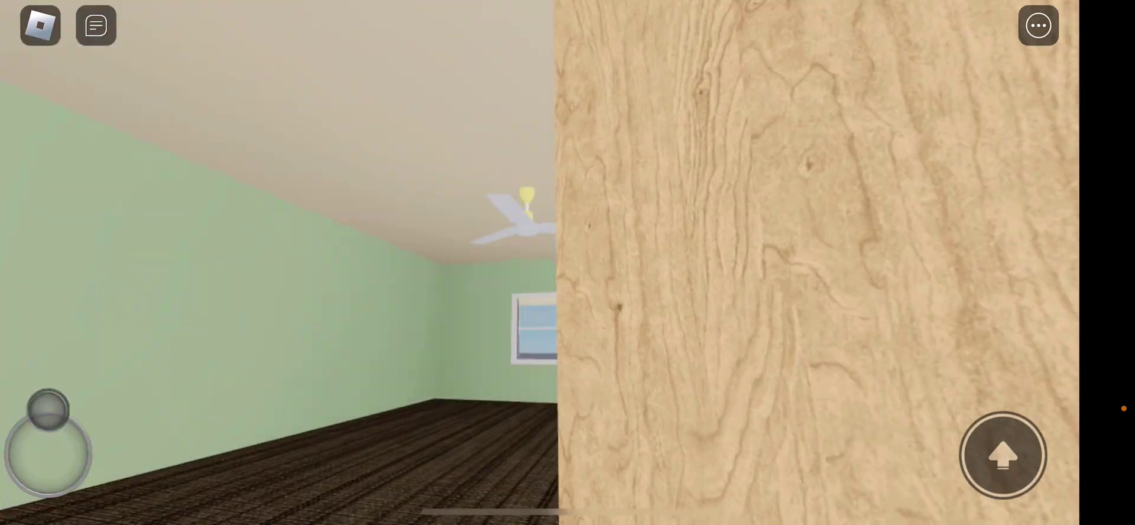
drag(51, 406, 48, 409)
drag(711, 222, 621, 106)
drag(709, 266, 710, 133)
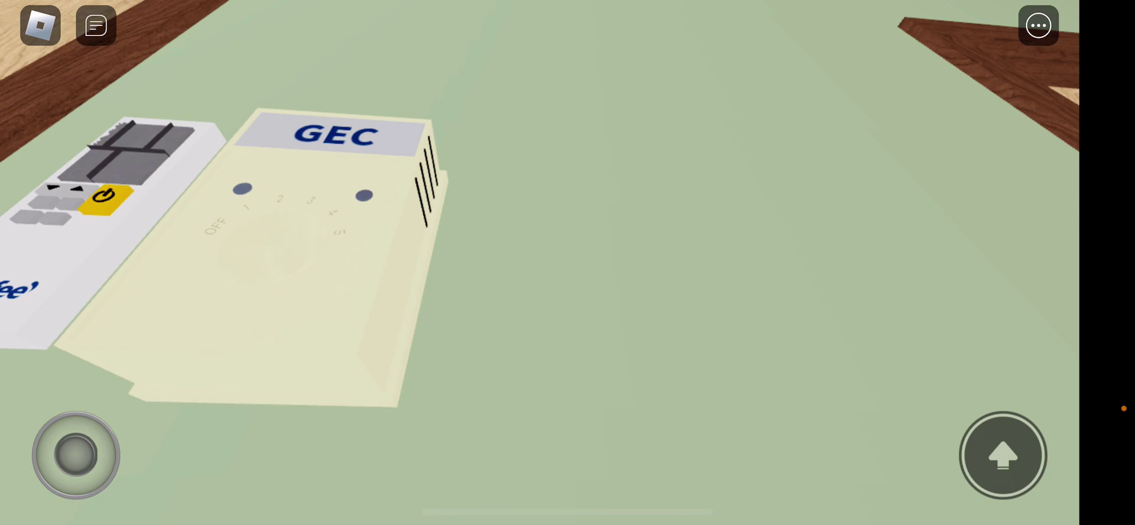
drag(709, 133, 710, 355)
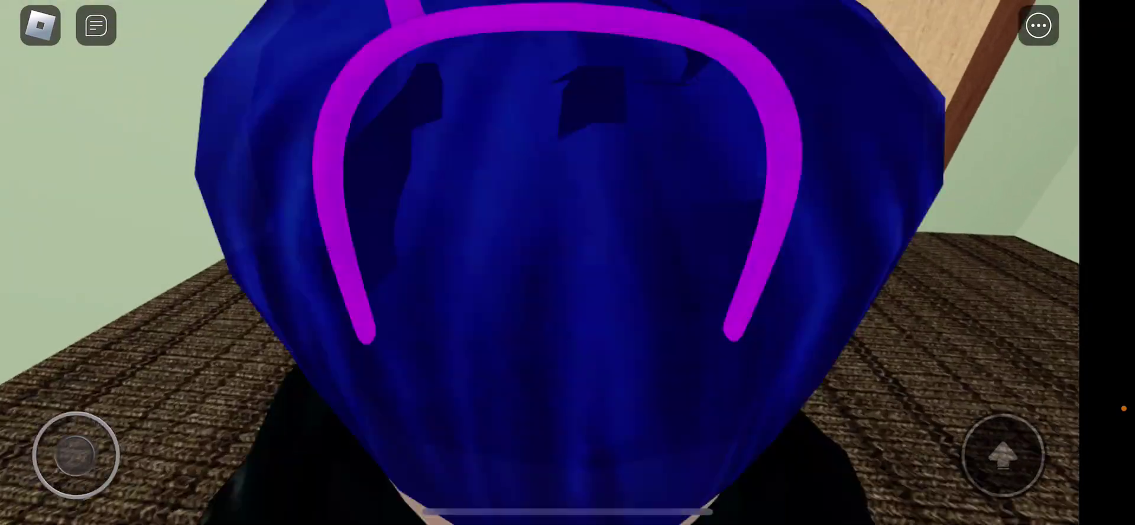
Walk through the door and hallway into the big fan room by the green panel
mouse_move(67, 468)
mouse_down()
mouse_move(62, 424)
mouse_move(76, 398)
mouse_up()
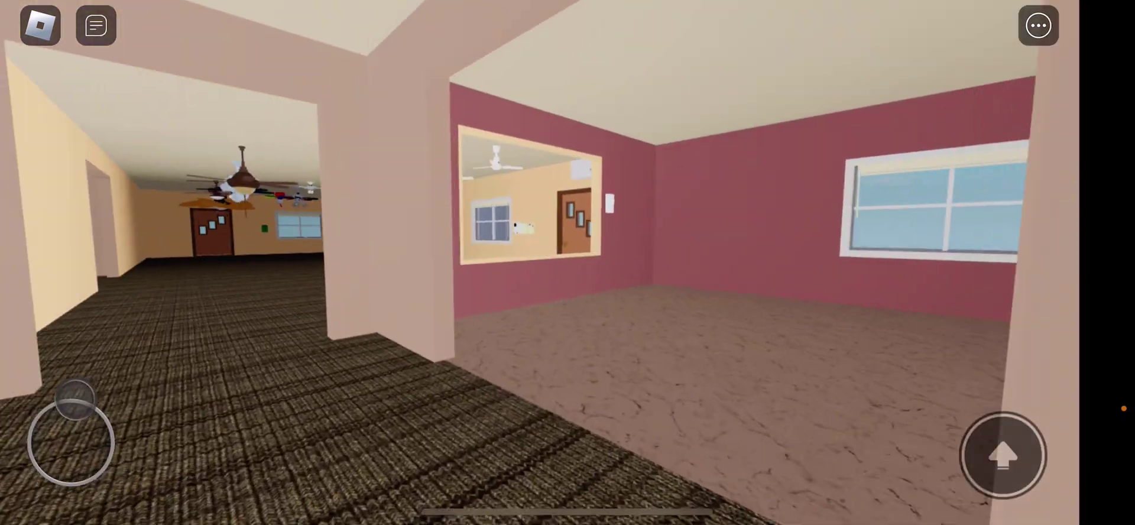
drag(76, 397, 71, 399)
click(76, 455)
mouse_move(58, 439)
mouse_down()
mouse_move(53, 396)
mouse_move(76, 401)
mouse_up()
mouse_move(55, 451)
mouse_down()
mouse_move(50, 444)
mouse_move(76, 454)
mouse_up()
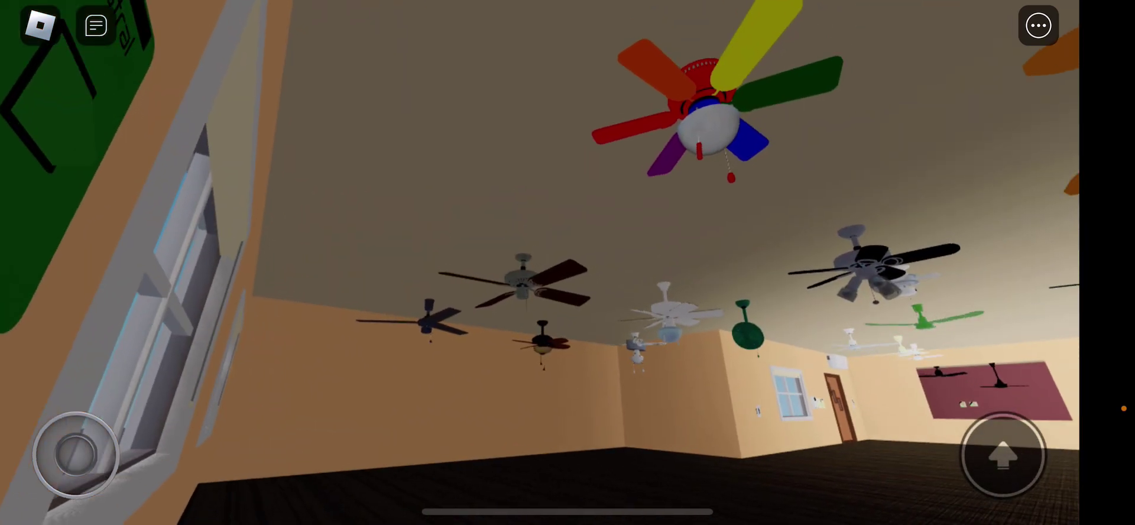
Walk forward across the fan room toward the grey room
mouse_move(61, 461)
mouse_down()
mouse_move(56, 413)
mouse_move(85, 425)
mouse_up()
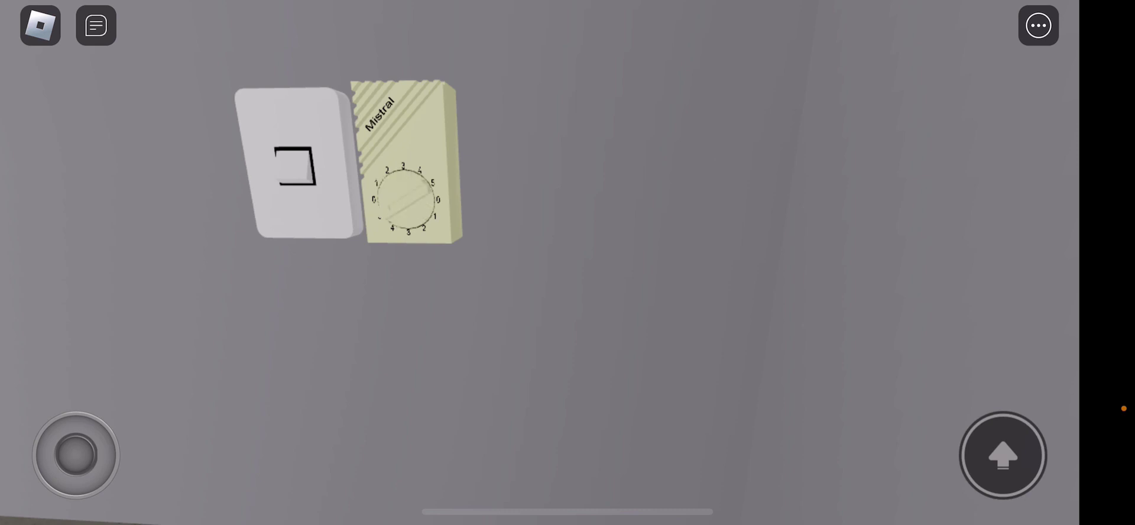
Switch on the grey room's fan light, then walk out the doorway into the fan room
click(295, 165)
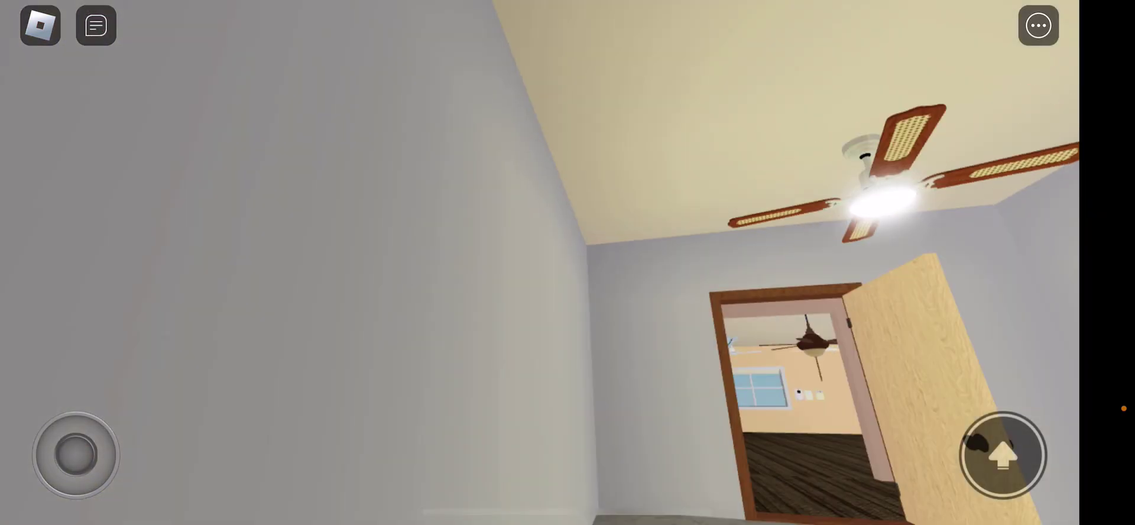
mouse_move(53, 432)
mouse_down()
mouse_move(48, 385)
mouse_move(74, 388)
mouse_move(48, 470)
mouse_move(58, 397)
mouse_move(84, 411)
mouse_move(41, 396)
mouse_move(73, 400)
mouse_move(41, 396)
mouse_move(62, 399)
mouse_move(57, 418)
mouse_move(77, 456)
mouse_move(58, 427)
mouse_move(63, 380)
mouse_move(72, 386)
mouse_up()
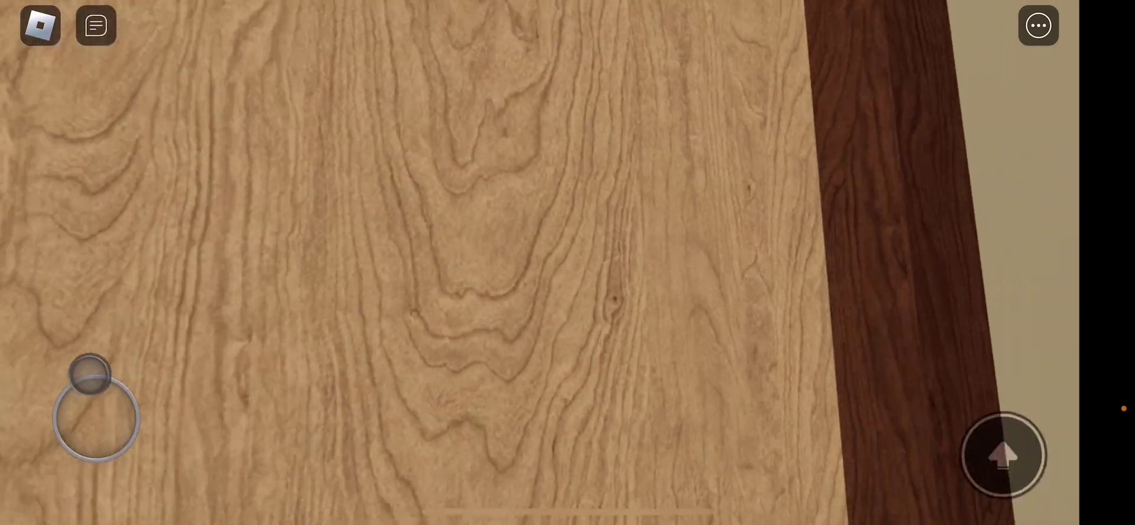
drag(90, 373, 86, 376)
mouse_move(47, 432)
mouse_down()
mouse_move(32, 385)
mouse_move(51, 389)
mouse_up()
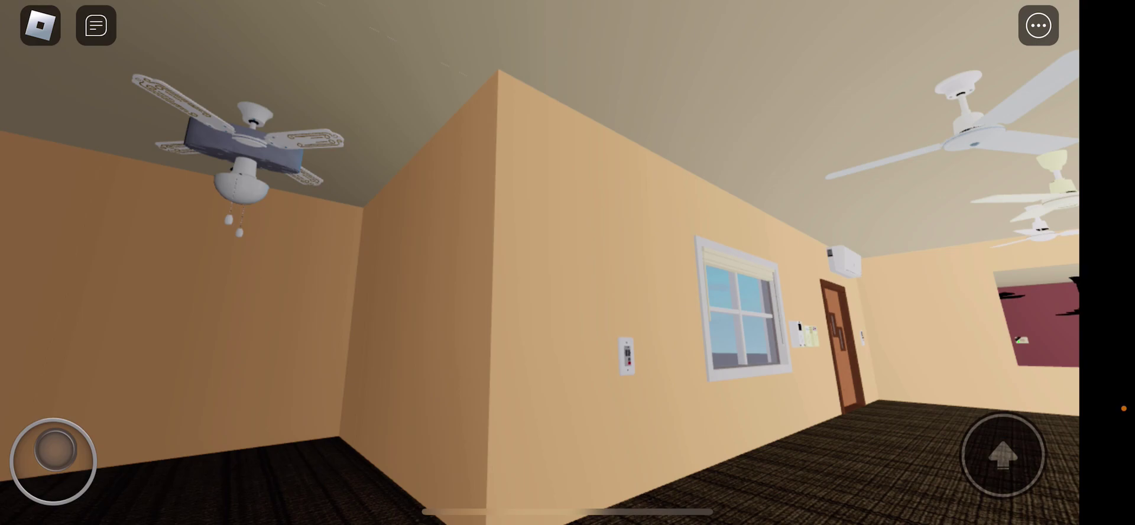
Circle the view around the fan room's tan corner, looking under the white four-blade fan
drag(55, 450, 76, 455)
drag(798, 222, 266, 293)
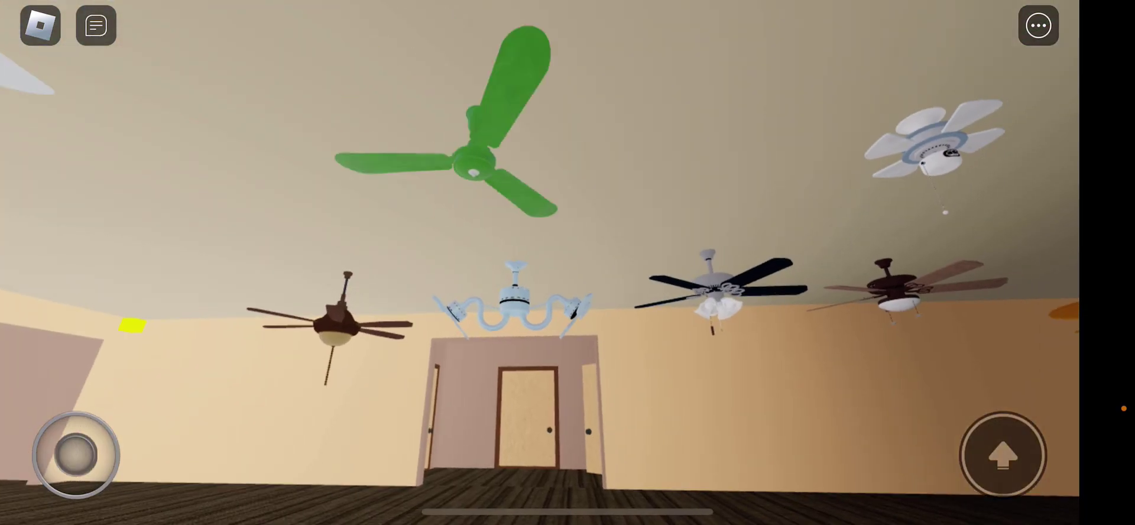
mouse_move(798, 266)
mouse_down()
mouse_move(355, 319)
mouse_move(222, 356)
mouse_up()
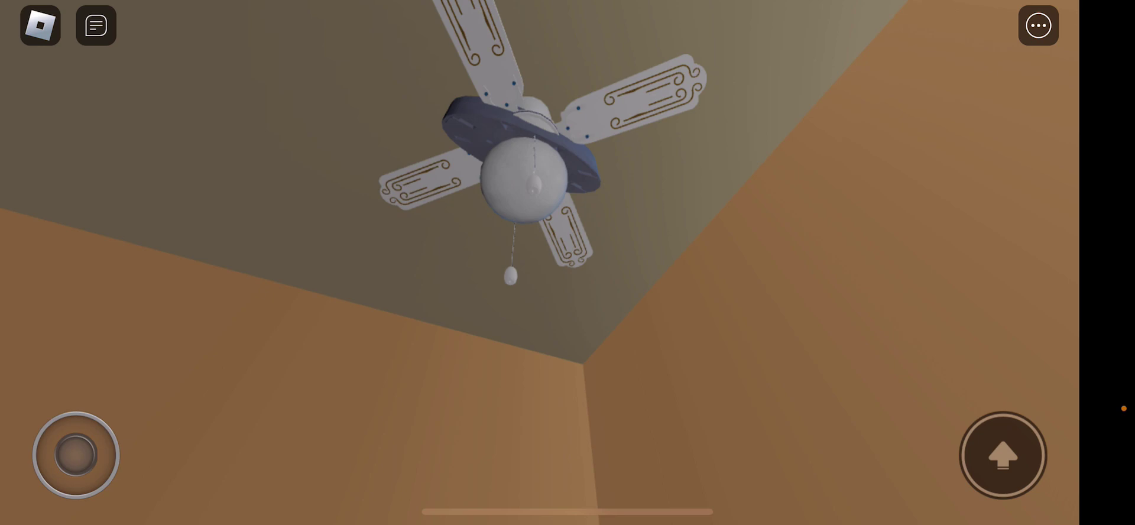
mouse_move(622, 178)
mouse_down()
mouse_move(577, 355)
mouse_move(311, 355)
mouse_up()
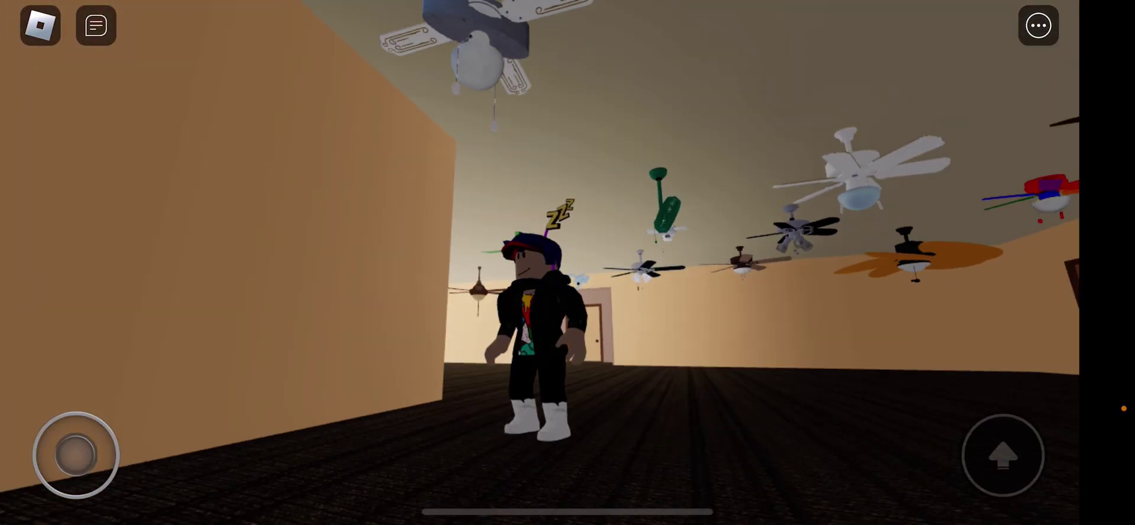
mouse_move(799, 266)
mouse_down()
mouse_move(355, 293)
mouse_move(266, 222)
mouse_up()
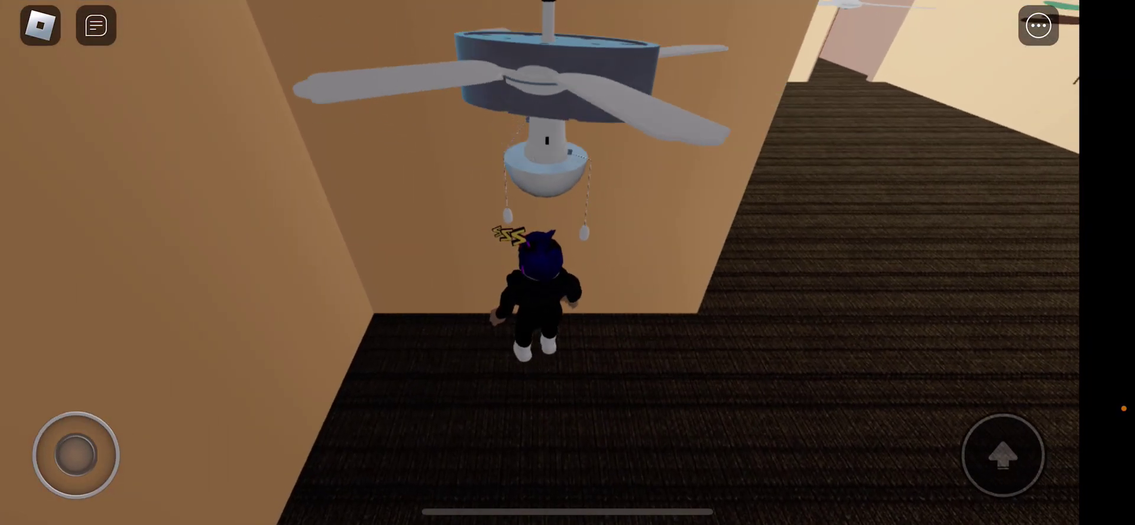
mouse_move(753, 310)
mouse_down()
mouse_move(754, 257)
mouse_move(488, 266)
mouse_up()
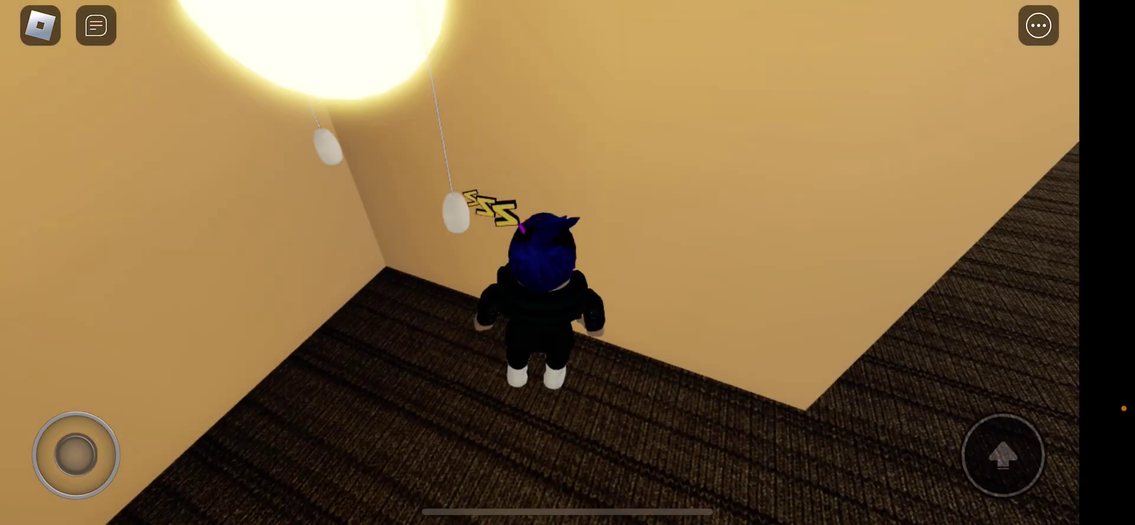
mouse_move(754, 266)
mouse_down()
mouse_move(488, 267)
mouse_move(399, 311)
mouse_up()
drag(709, 266, 622, 355)
drag(76, 454, 113, 455)
drag(709, 355, 710, 222)
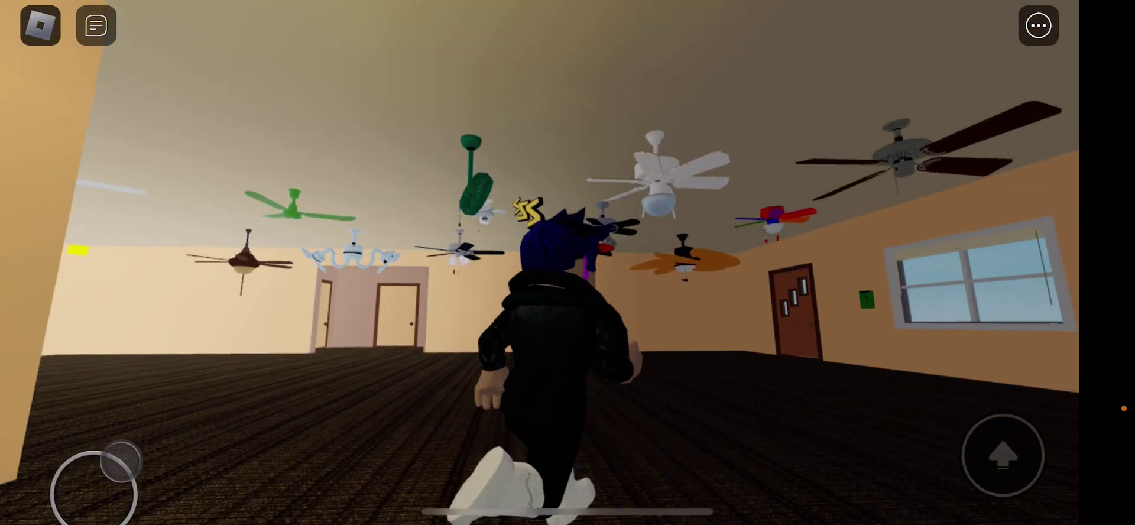
Leave the experience from the Roblox menu and confirm, then open the phone's control center
click(40, 25)
click(899, 148)
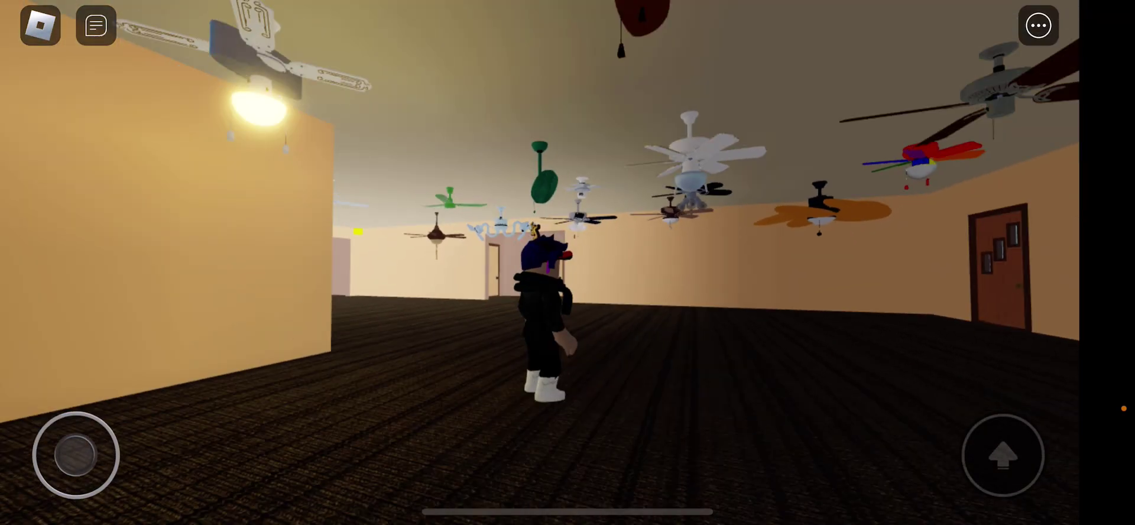
click(40, 25)
click(127, 148)
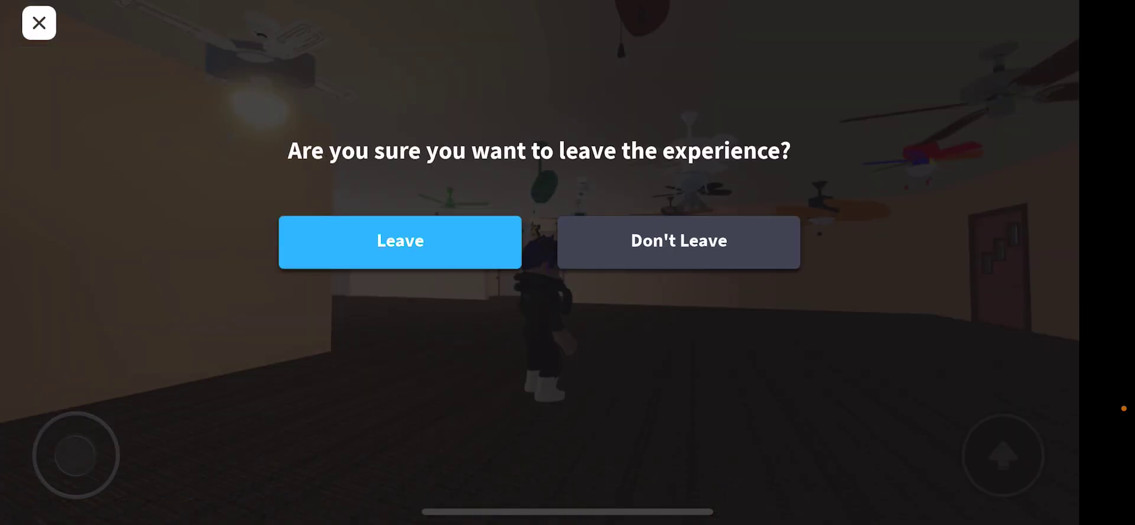
click(400, 242)
drag(1123, 435, 799, 435)
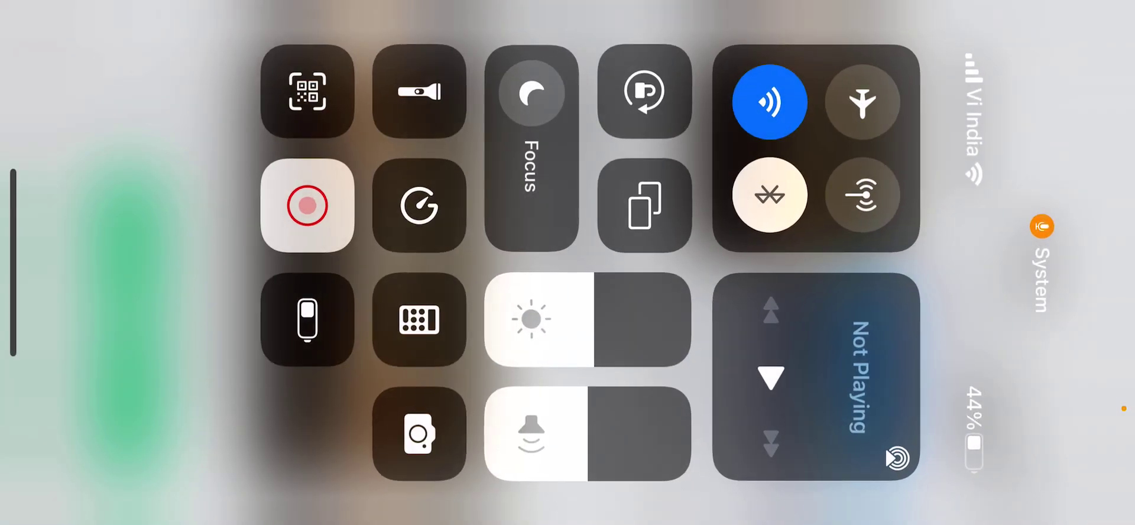